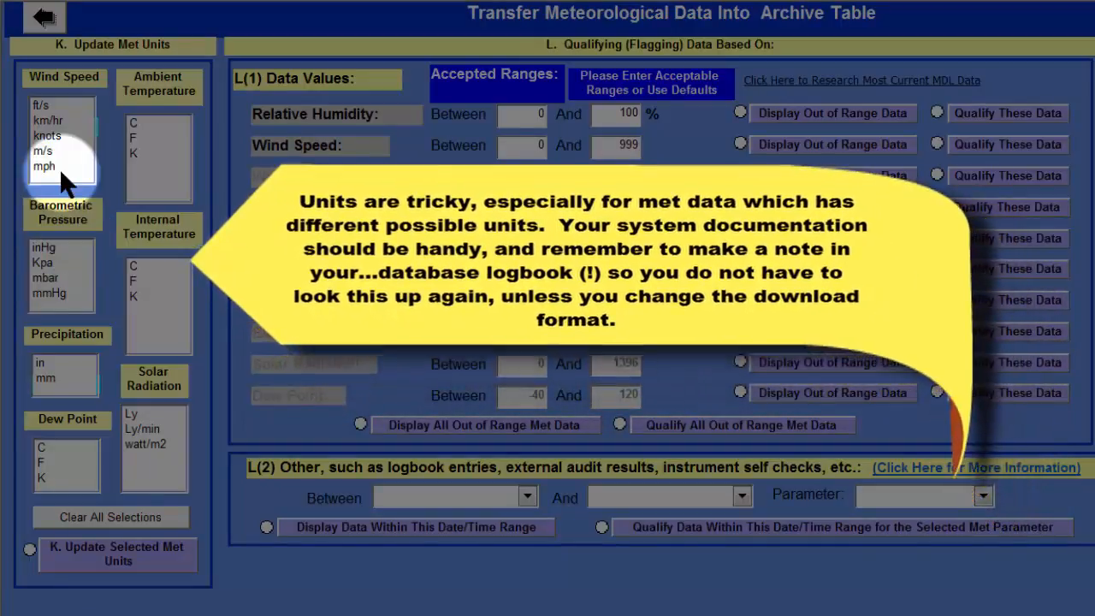
Step: Update the met units to mph for wind speed, in for precipitation and F for ambient temperature, accepting the record changes
click(59, 168)
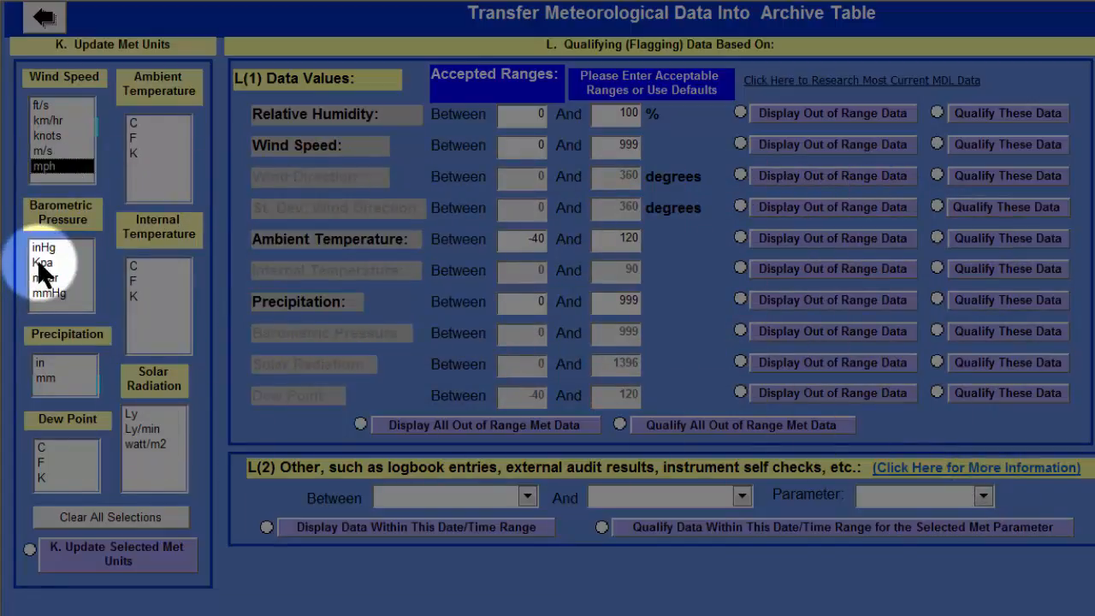
click(66, 360)
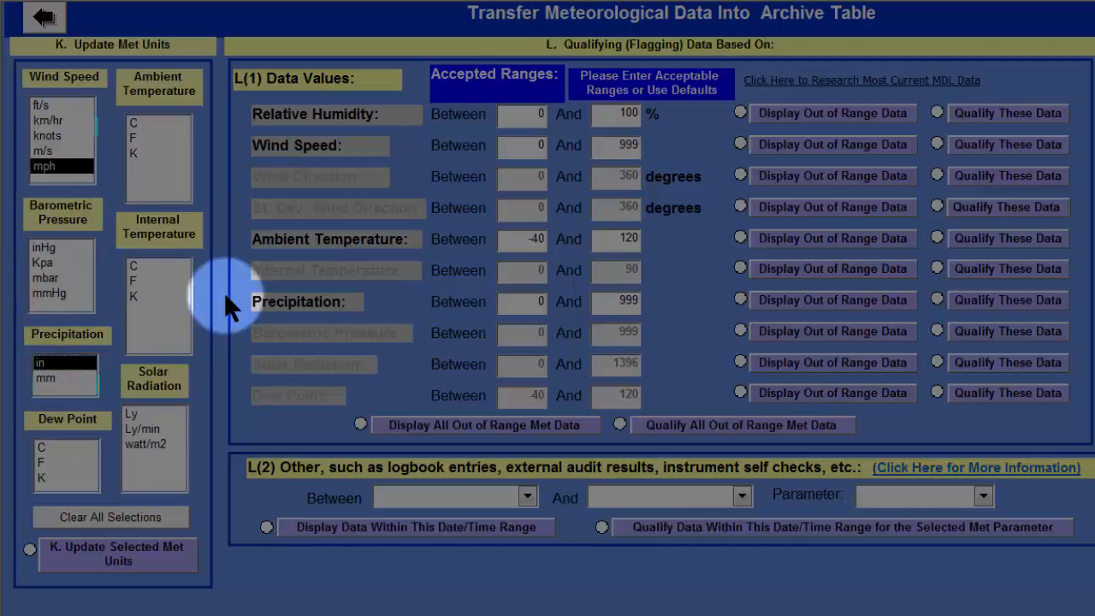
click(147, 137)
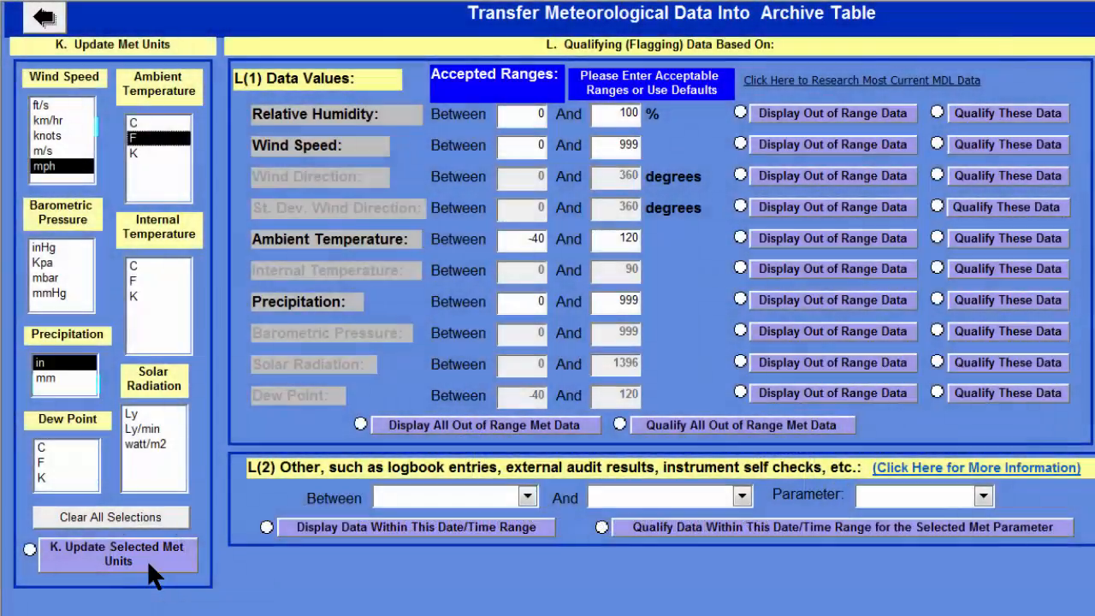
click(147, 559)
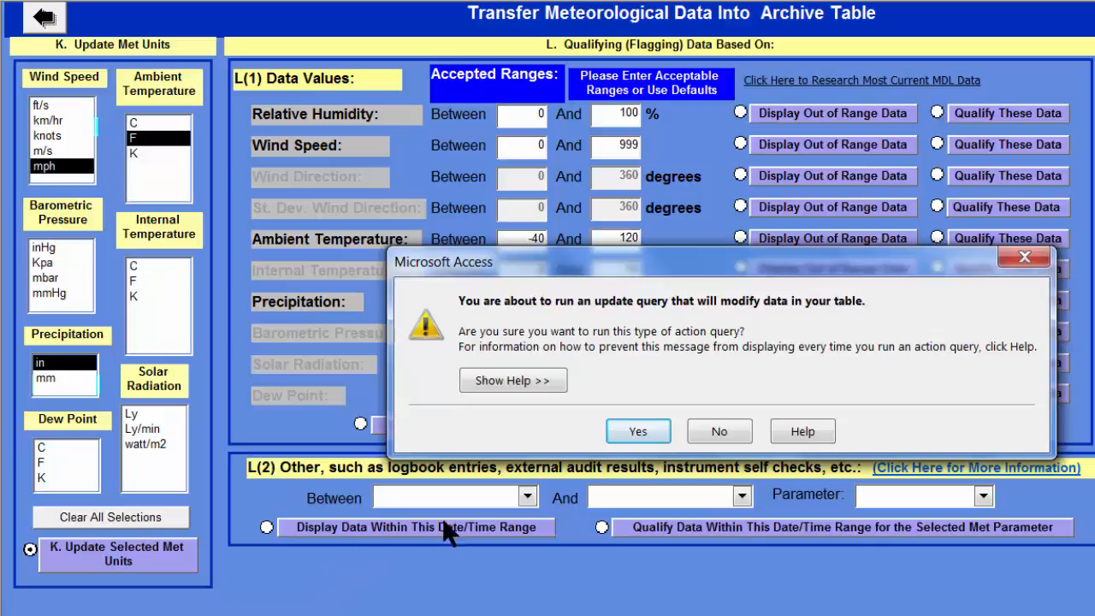
click(635, 430)
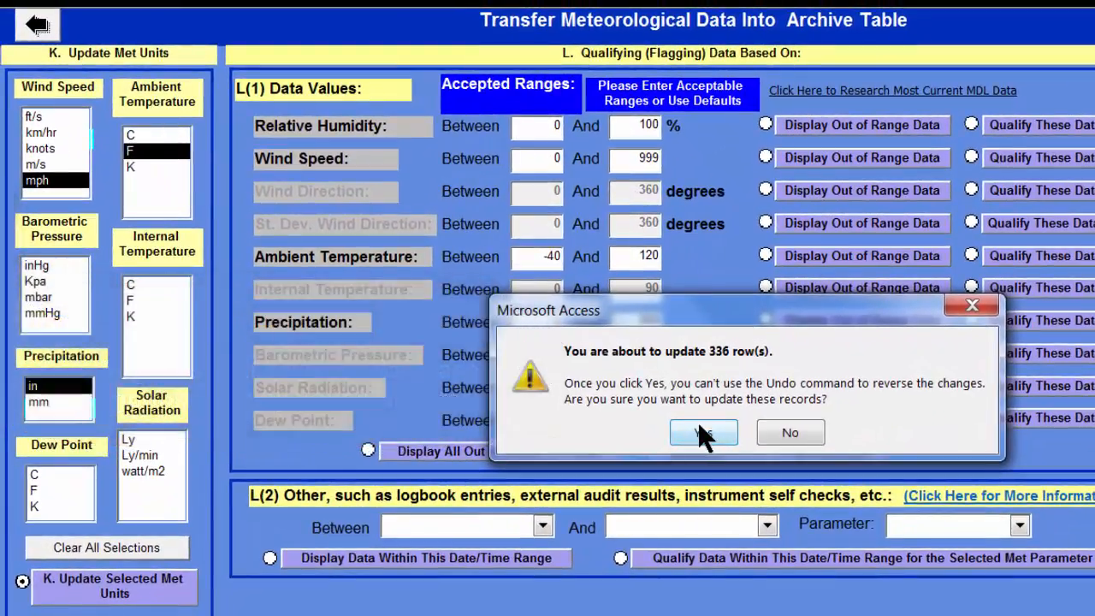
click(702, 432)
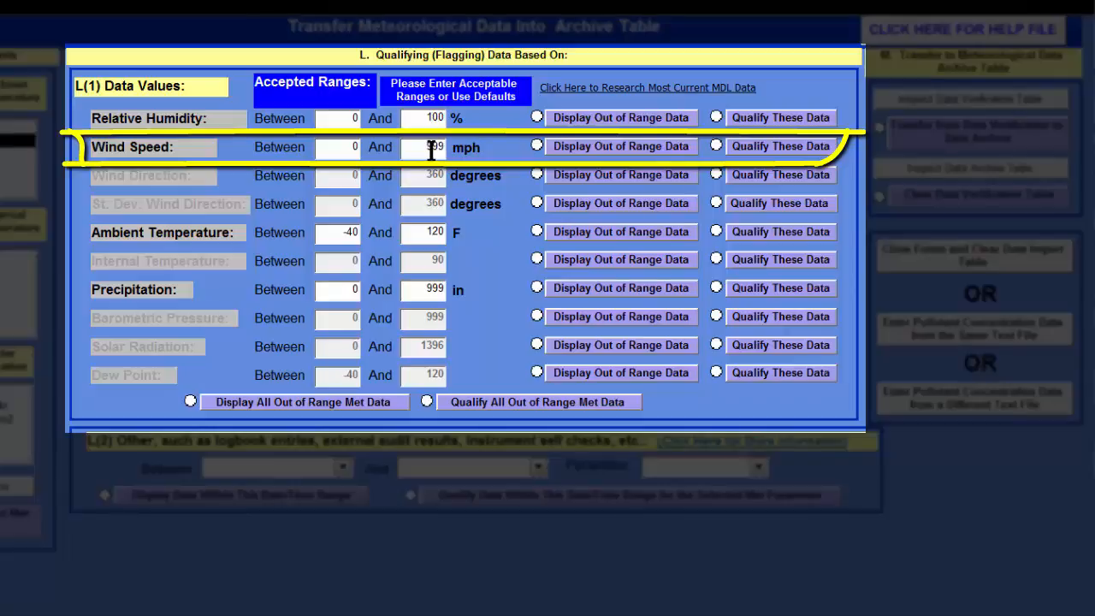
Step: Set the accepted ranges to a wind speed maximum of 100 mph, ambient temperature minimum of 0 F and precipitation maximum of 4 in
double_click(421, 150)
text(100)
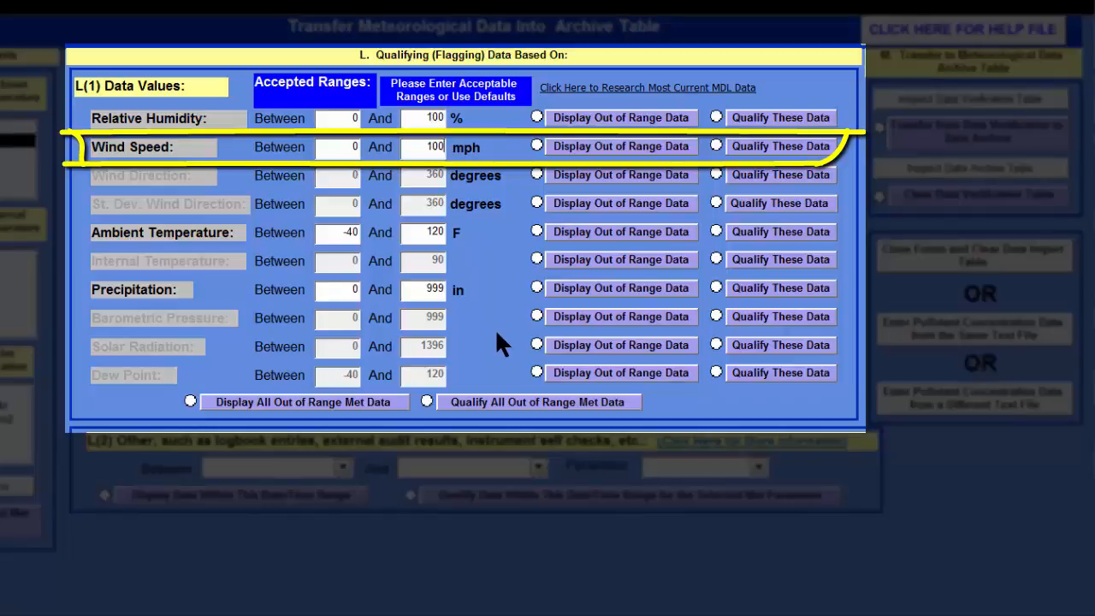
click(333, 232)
drag(342, 232, 376, 240)
text(0)
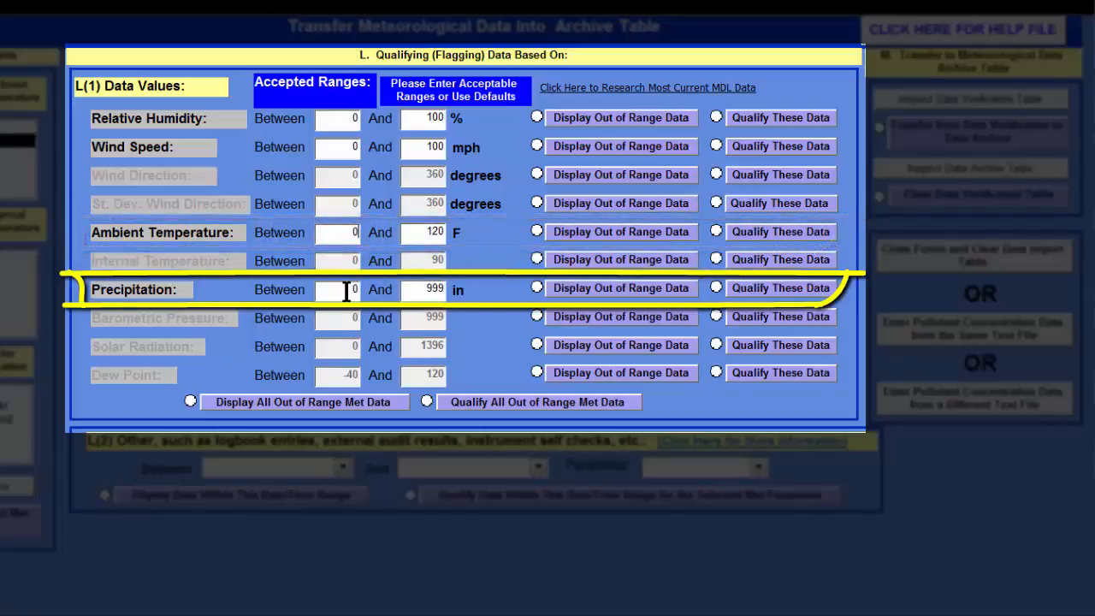
double_click(420, 289)
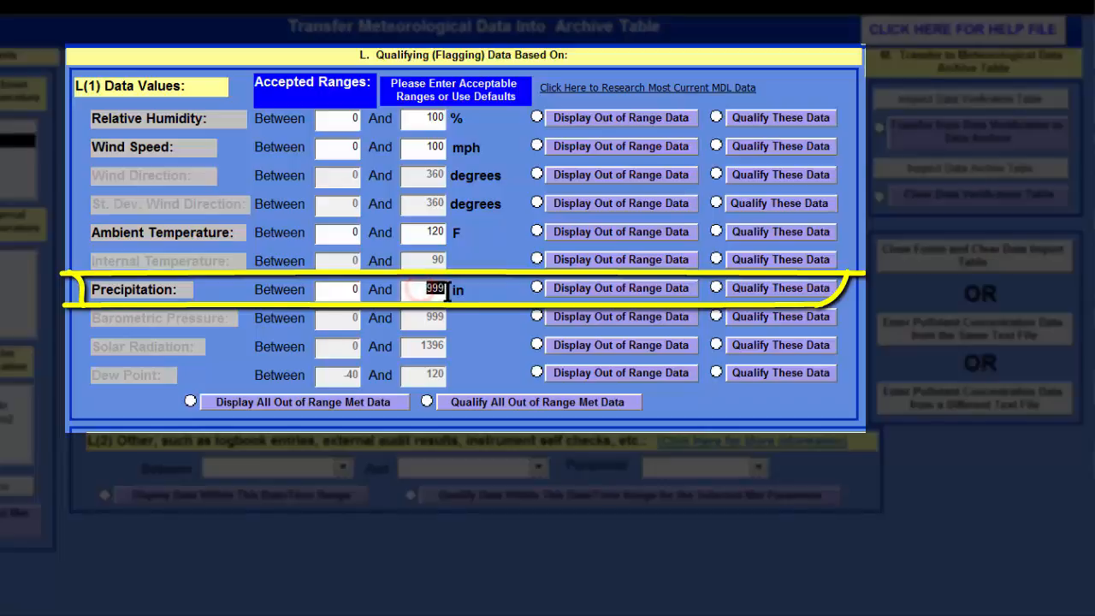
text(4)
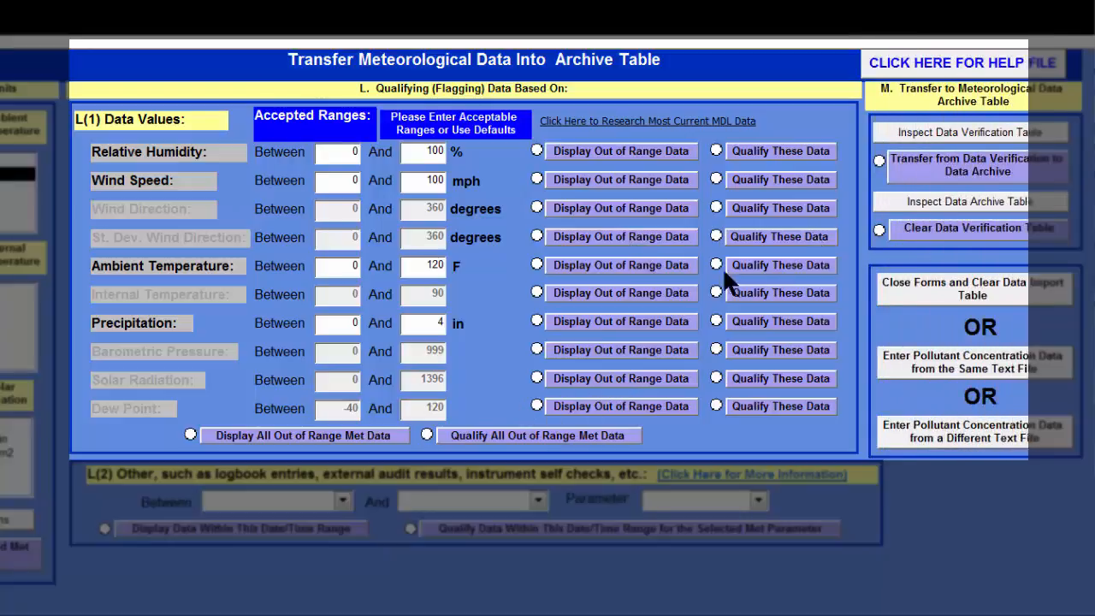
Step: Check the relative humidity data for values outside the accepted range and dismiss the result
click(917, 73)
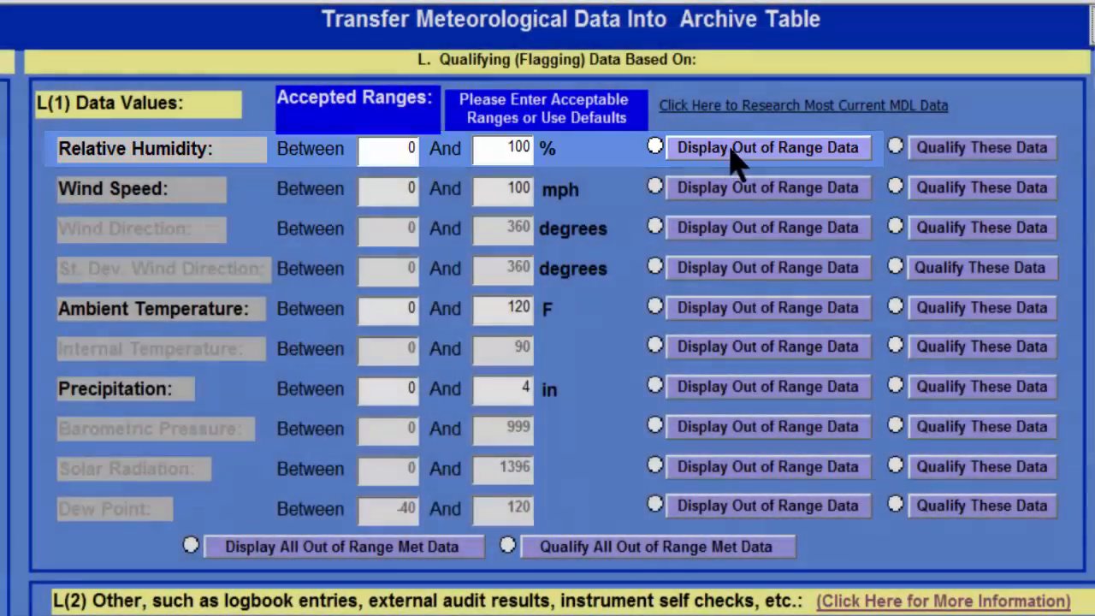
click(717, 153)
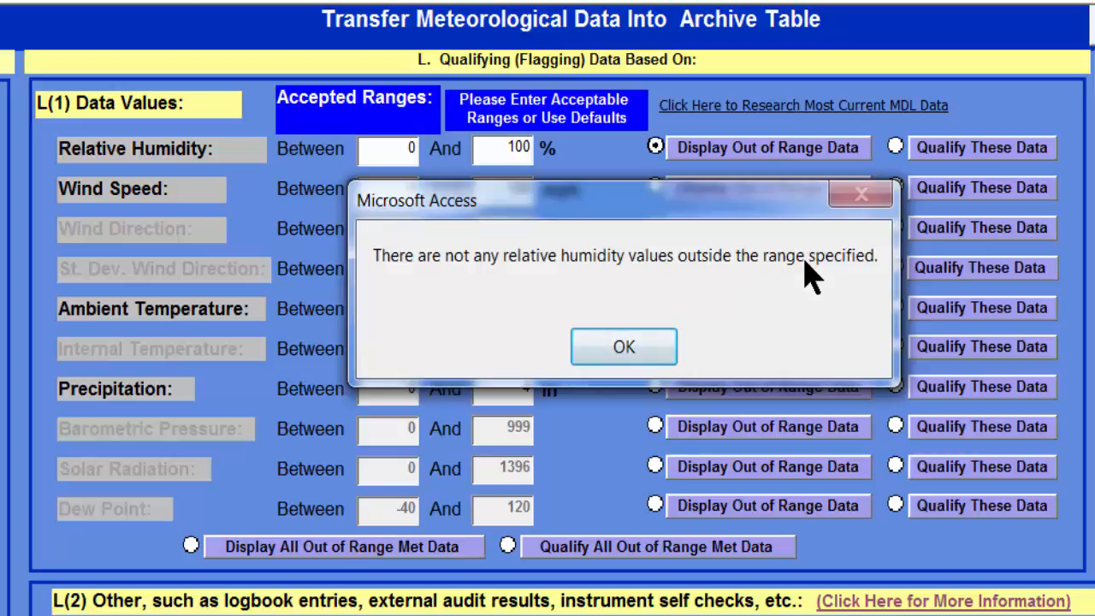
click(627, 348)
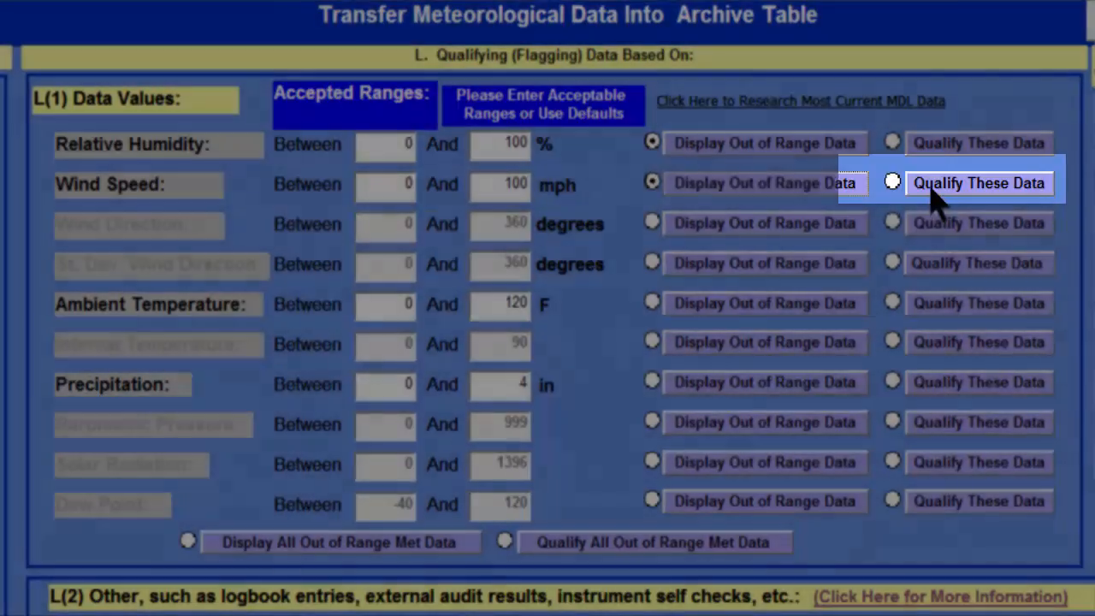
Step: Qualify the out-of-range wind speed data and accept the update of the affected records
click(933, 192)
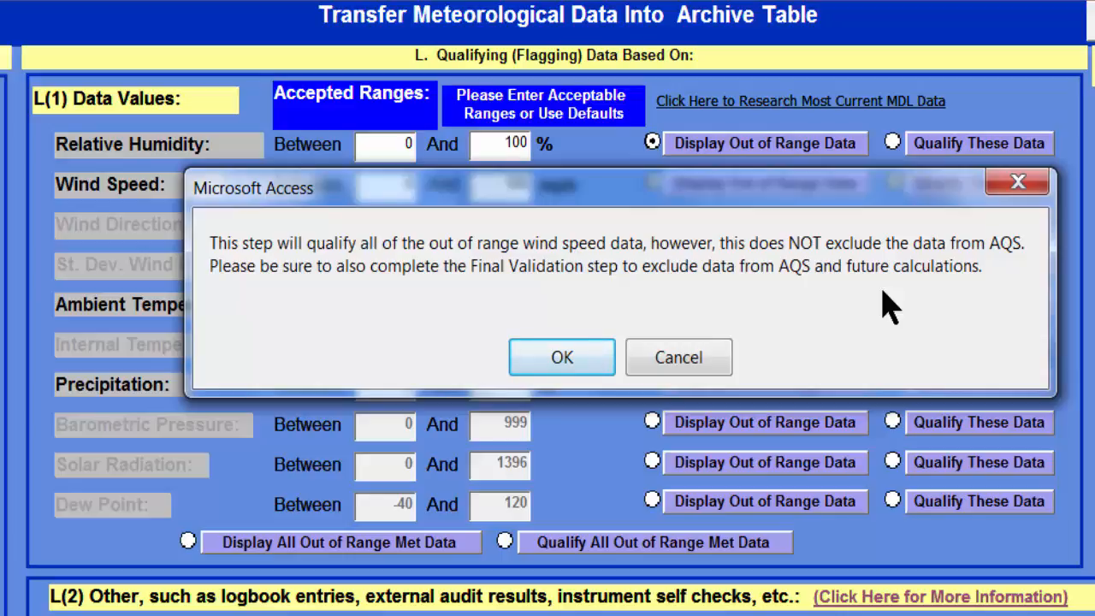
click(560, 359)
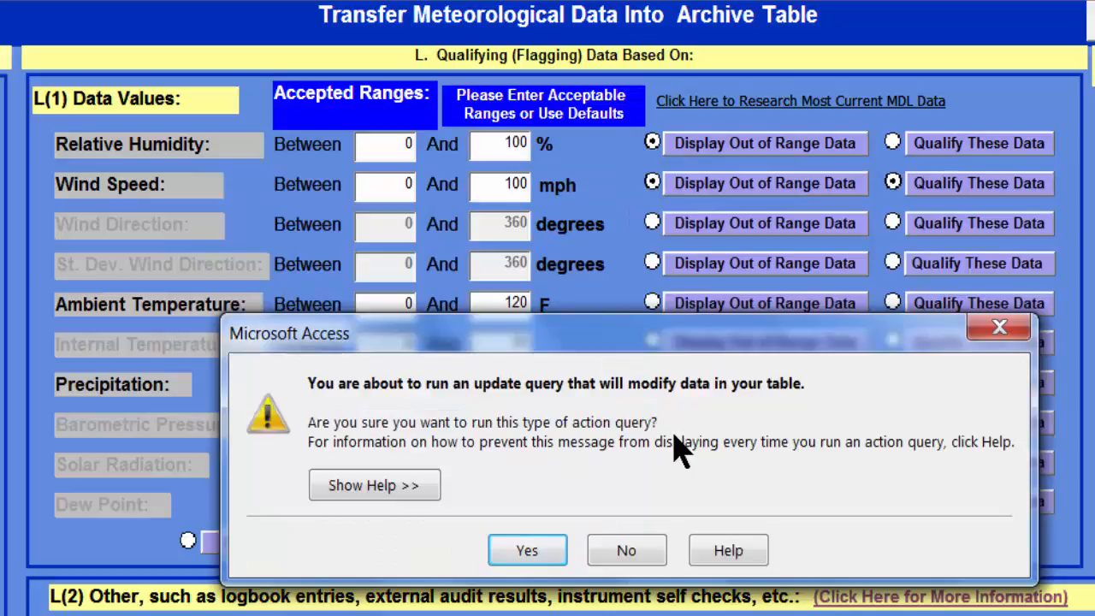
click(527, 551)
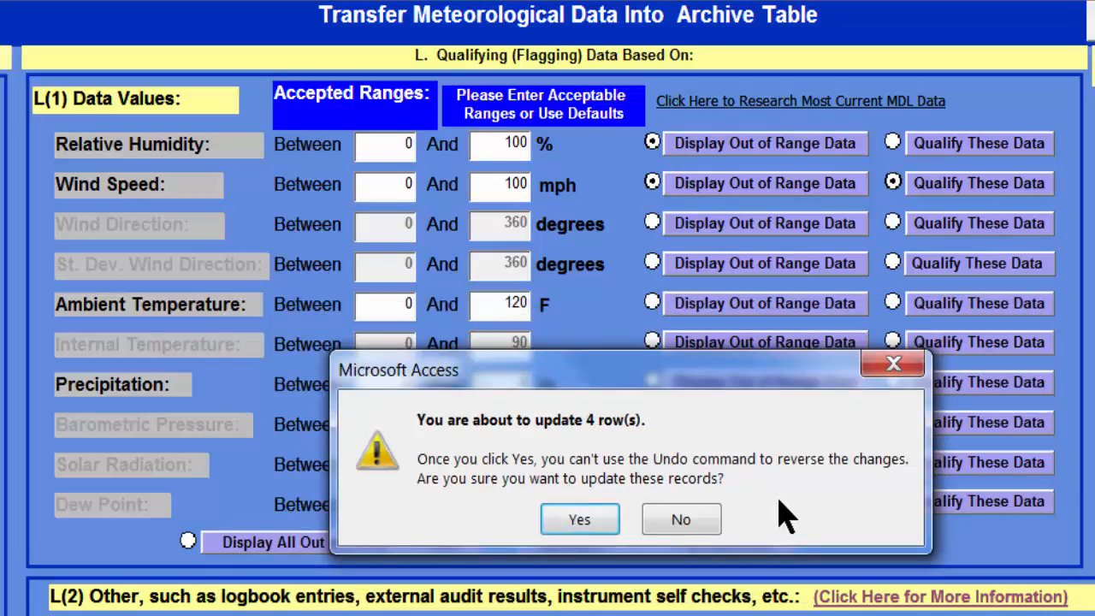
click(580, 519)
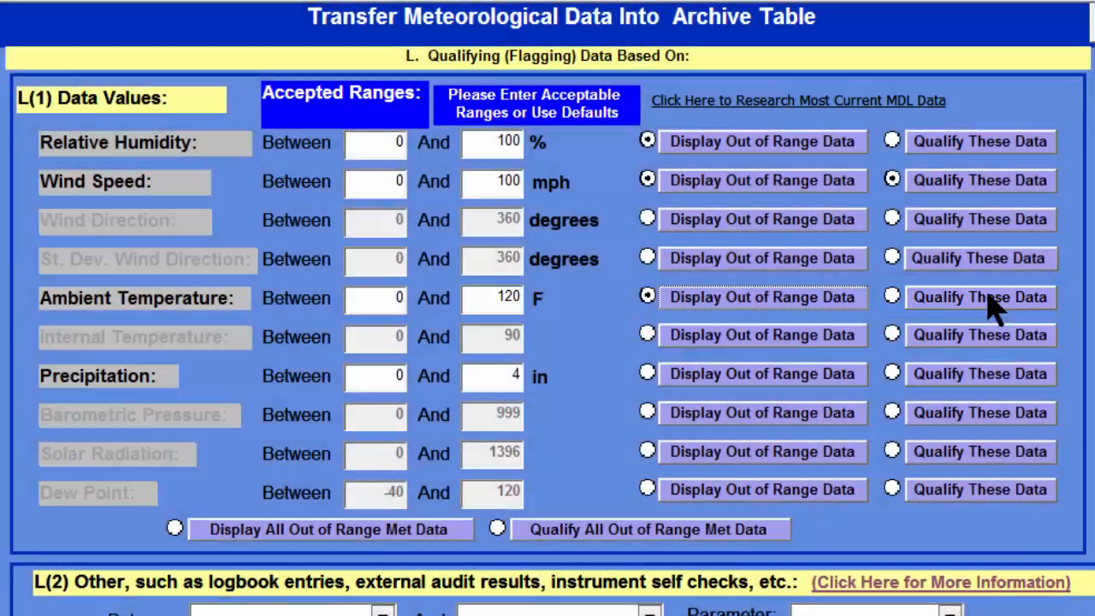
Step: Qualify the out-of-range ambient temperature data and accept the update of the affected records
click(992, 301)
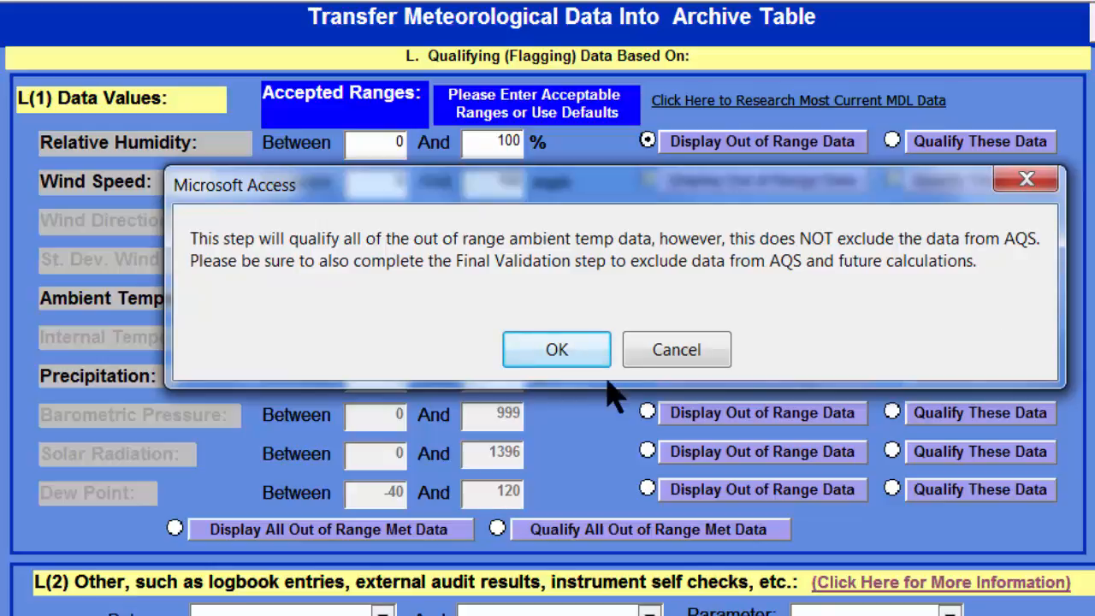
click(558, 354)
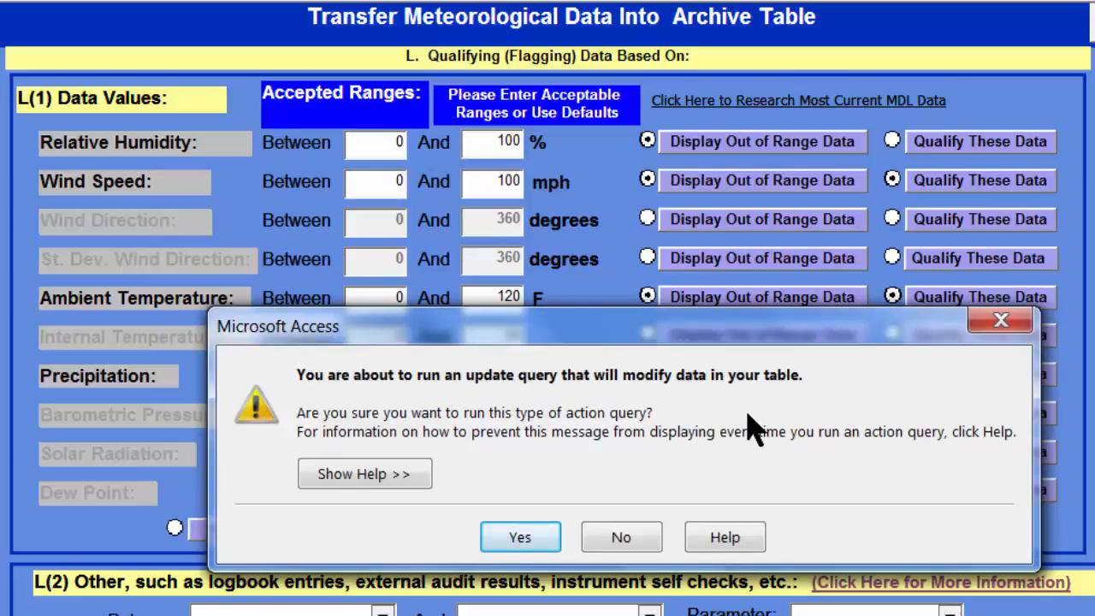
click(520, 537)
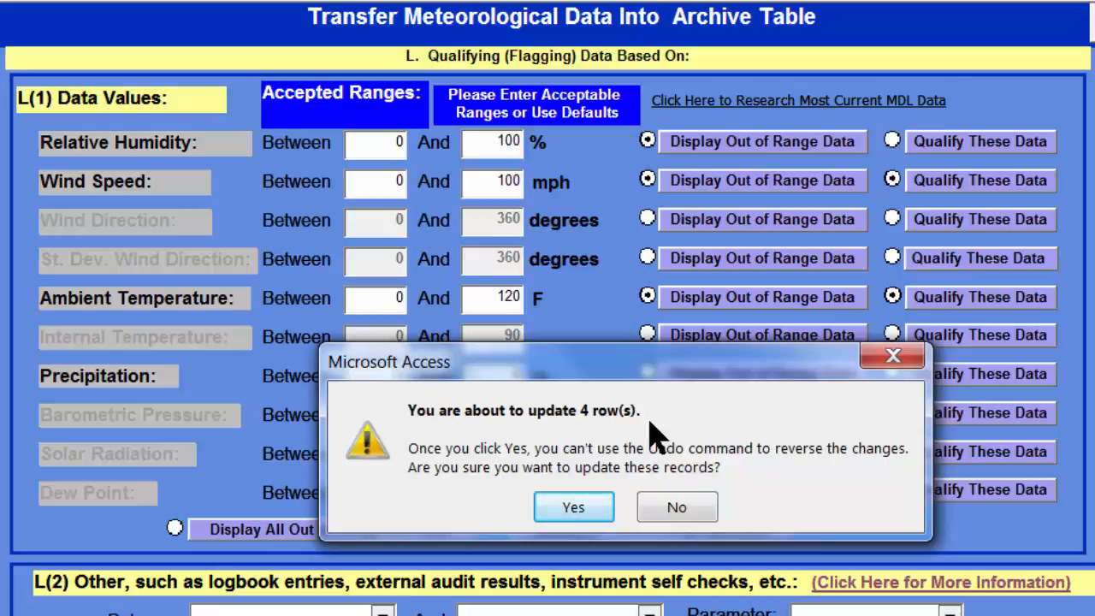
click(561, 512)
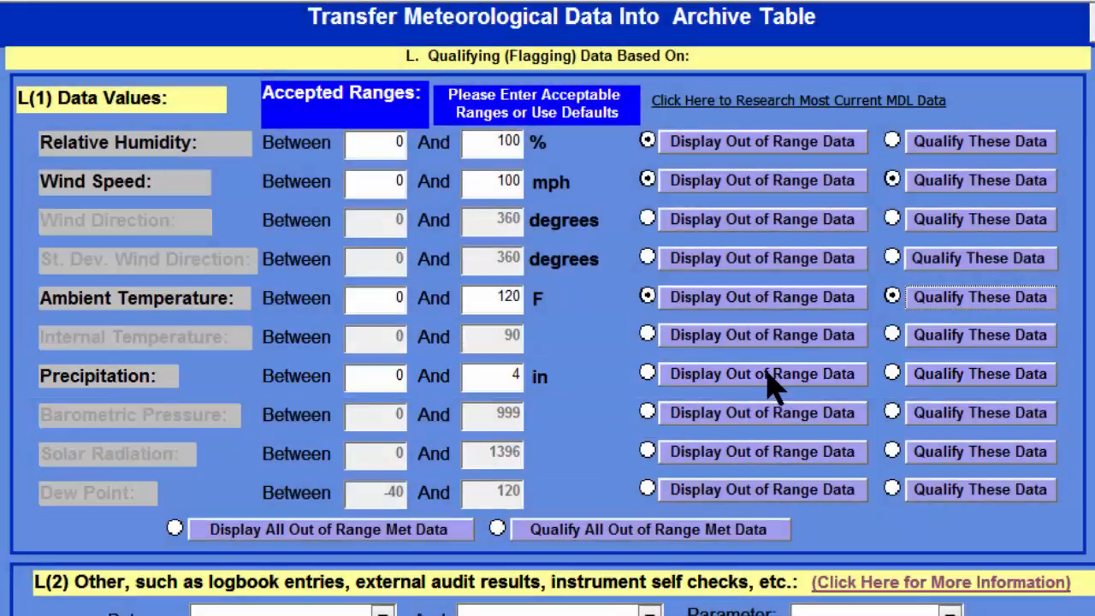
Step: Check the precipitation data for values outside the accepted range and dismiss the result
click(768, 377)
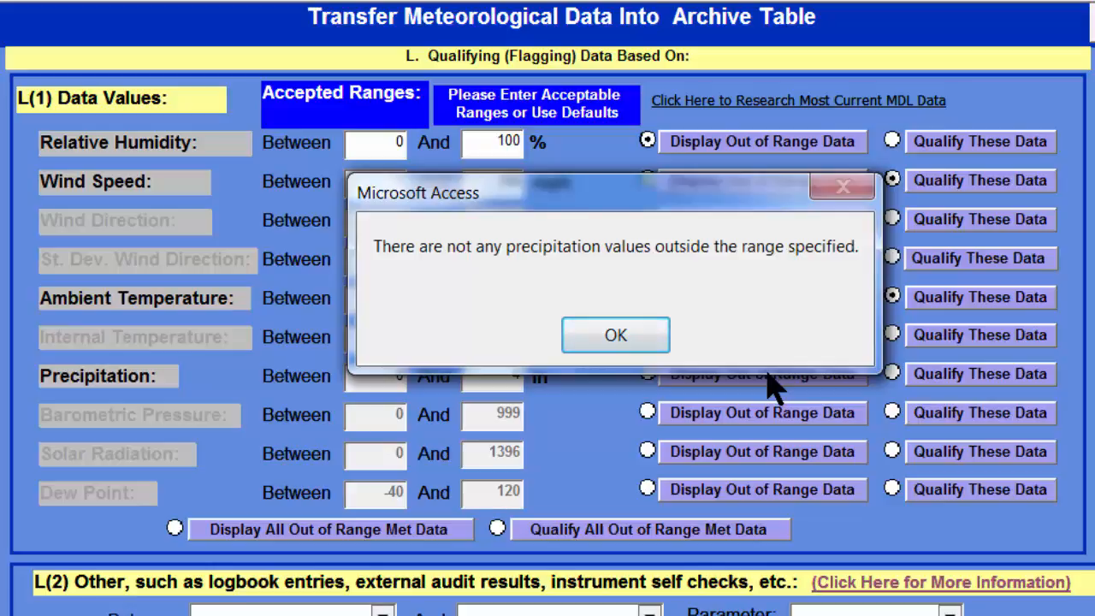
click(617, 336)
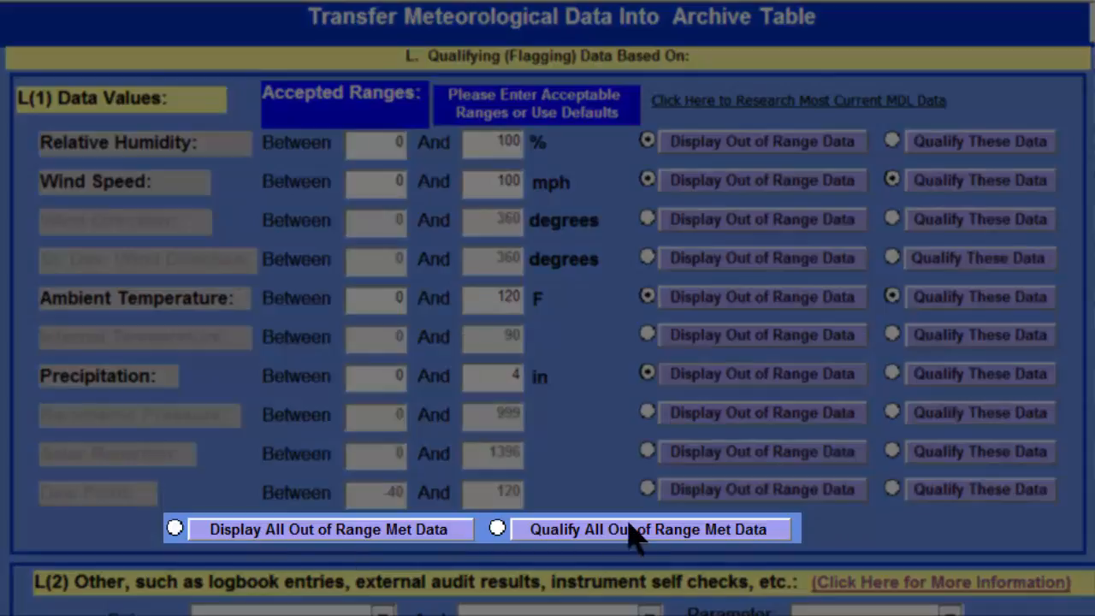
click(647, 372)
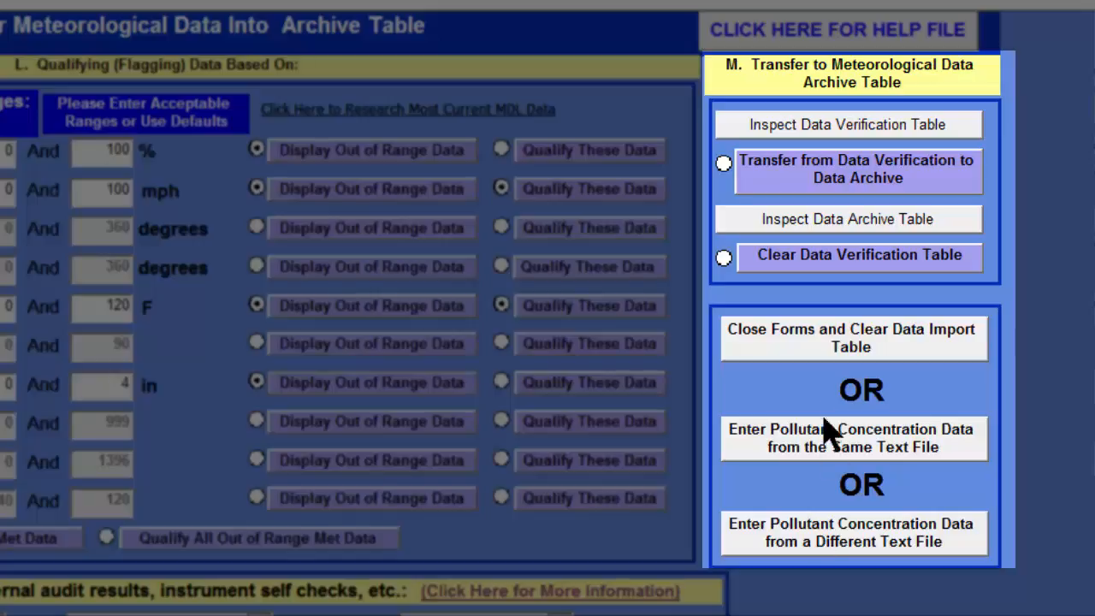
Step: Inspect the data verification table from first to last record, examining the Qualifier column for flags, and close the table
click(786, 126)
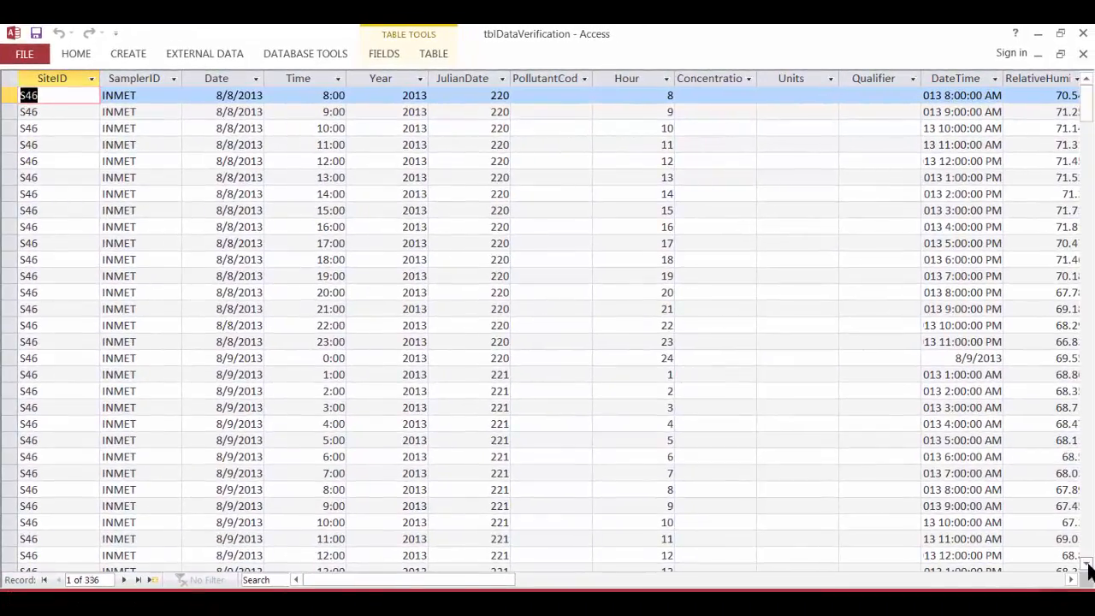
scroll(1090, 568, down, 8)
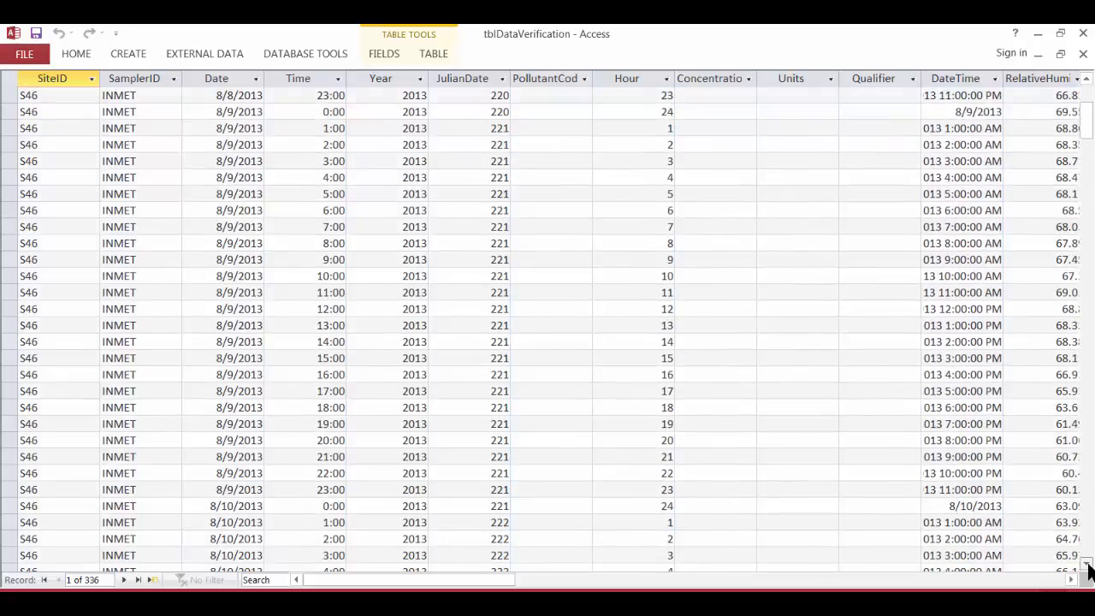
scroll(1085, 569, down, 20)
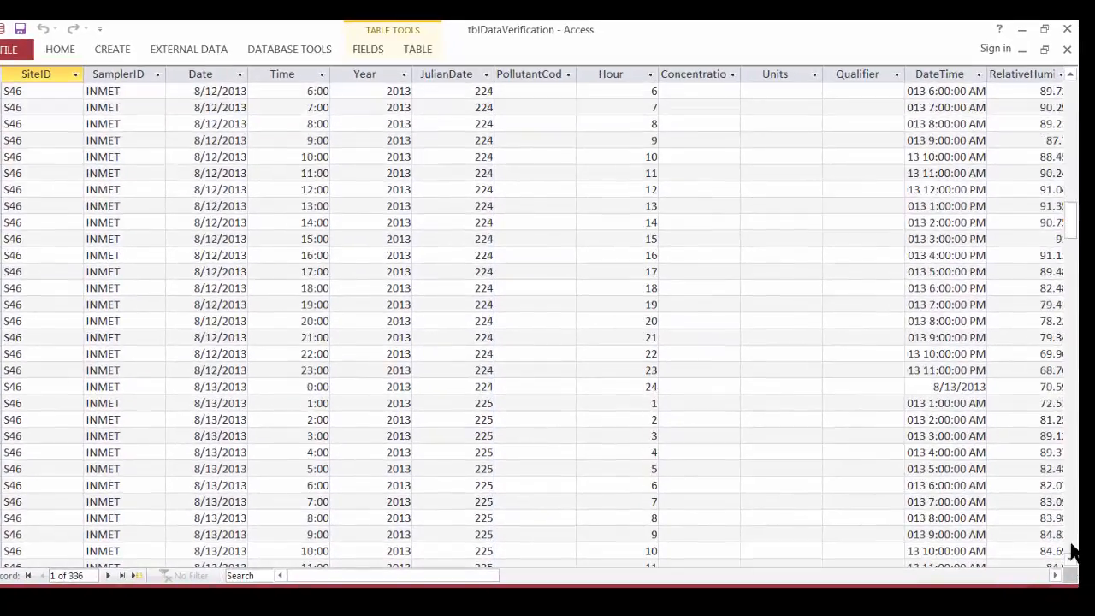
click(1069, 200)
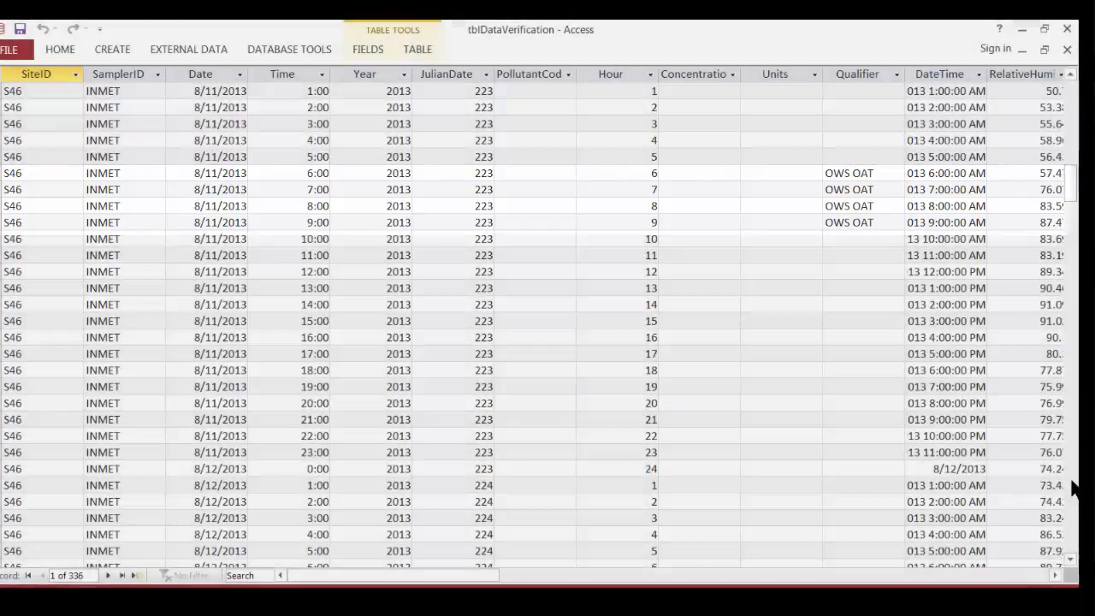
click(1073, 481)
click(1073, 481)
click(1072, 481)
click(1075, 486)
click(1074, 487)
click(1074, 486)
click(1075, 486)
click(1075, 486)
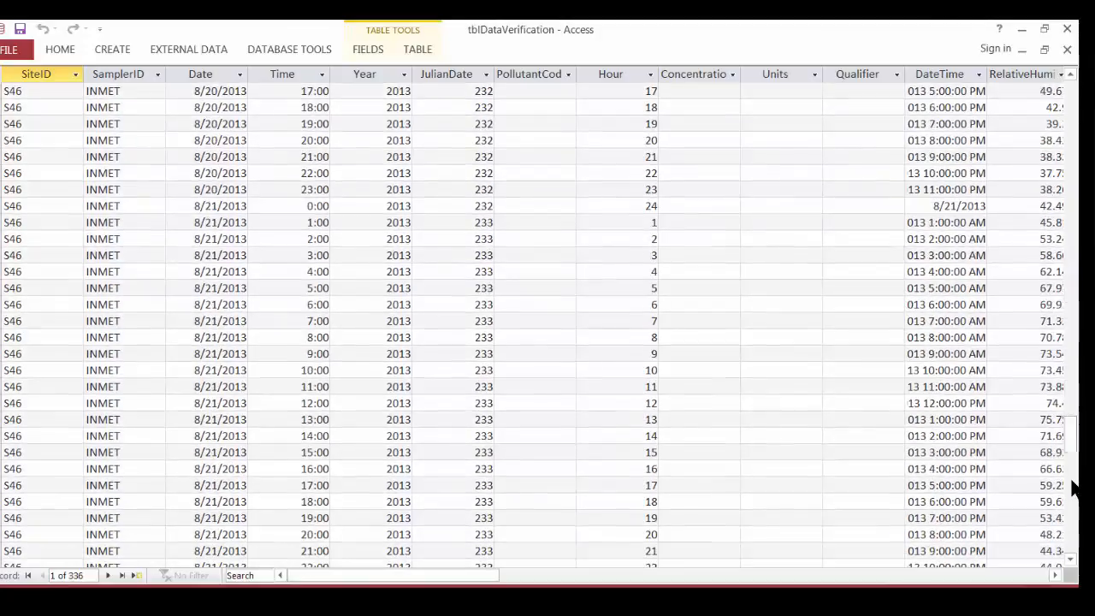
click(1076, 532)
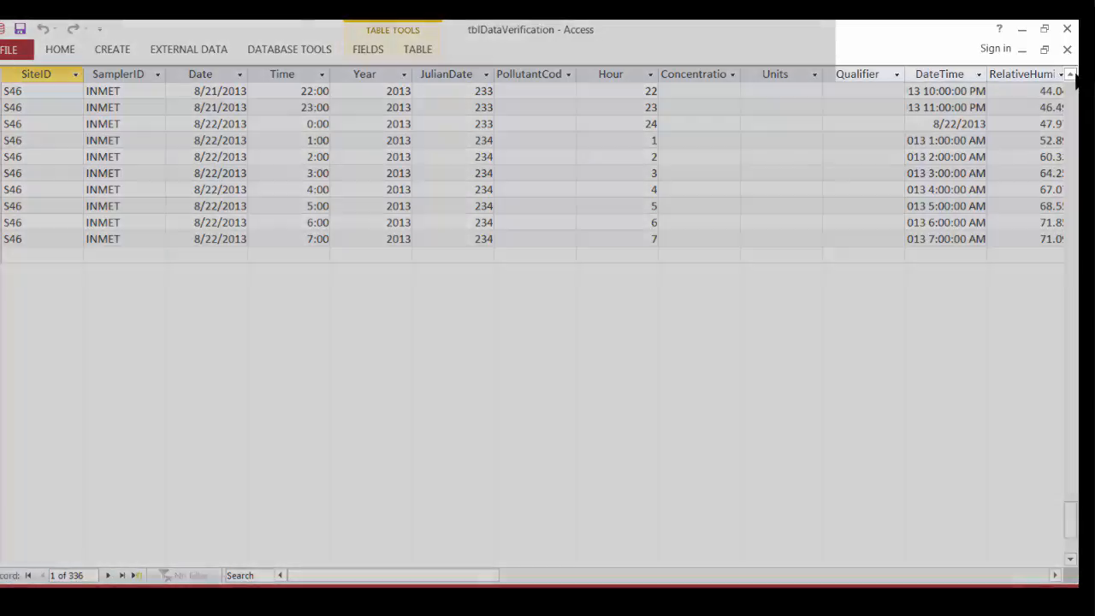
click(1077, 94)
click(1076, 91)
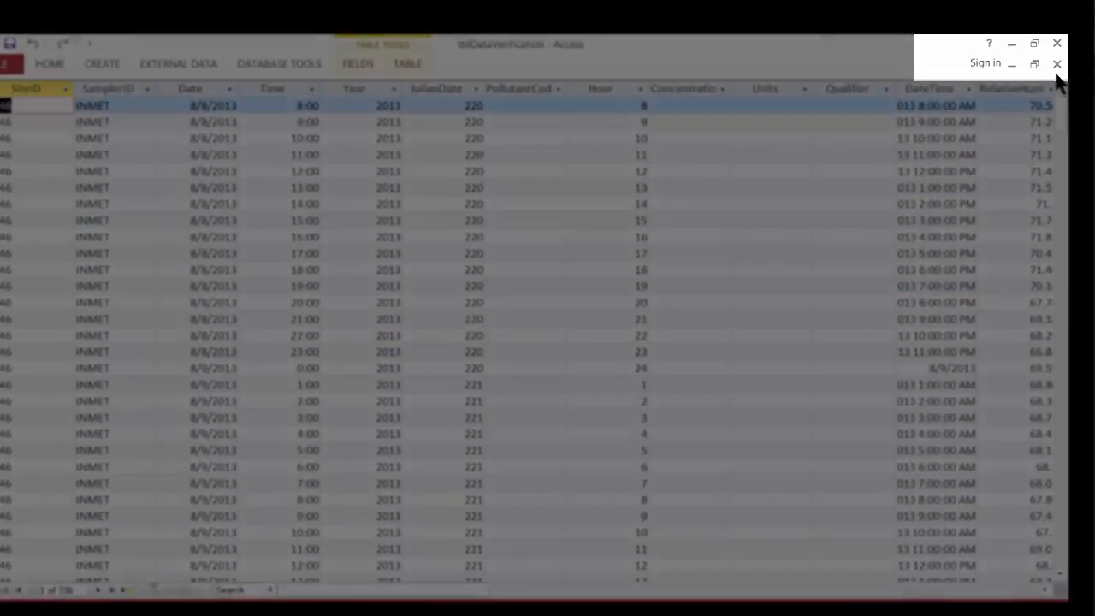
click(1058, 68)
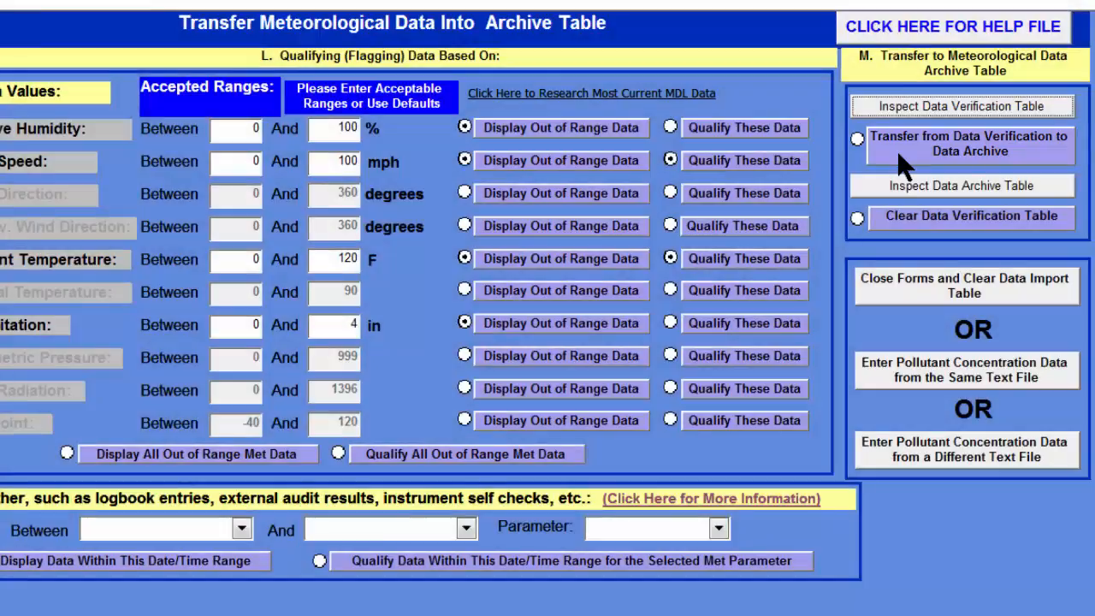
Step: Transfer the records from data verification to the data archive, accepting the append query
click(897, 152)
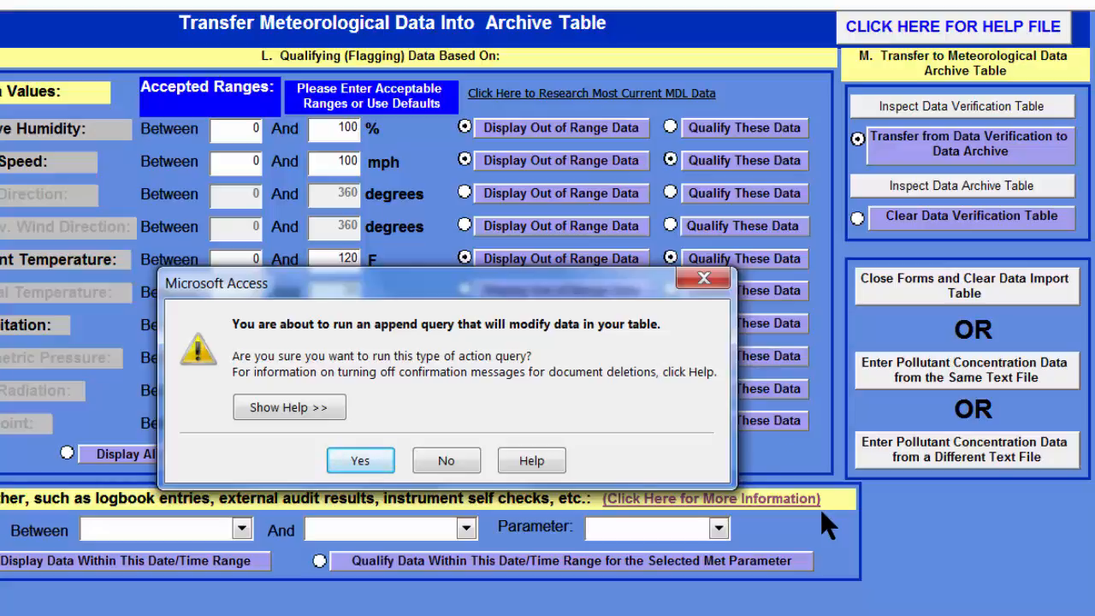
click(358, 461)
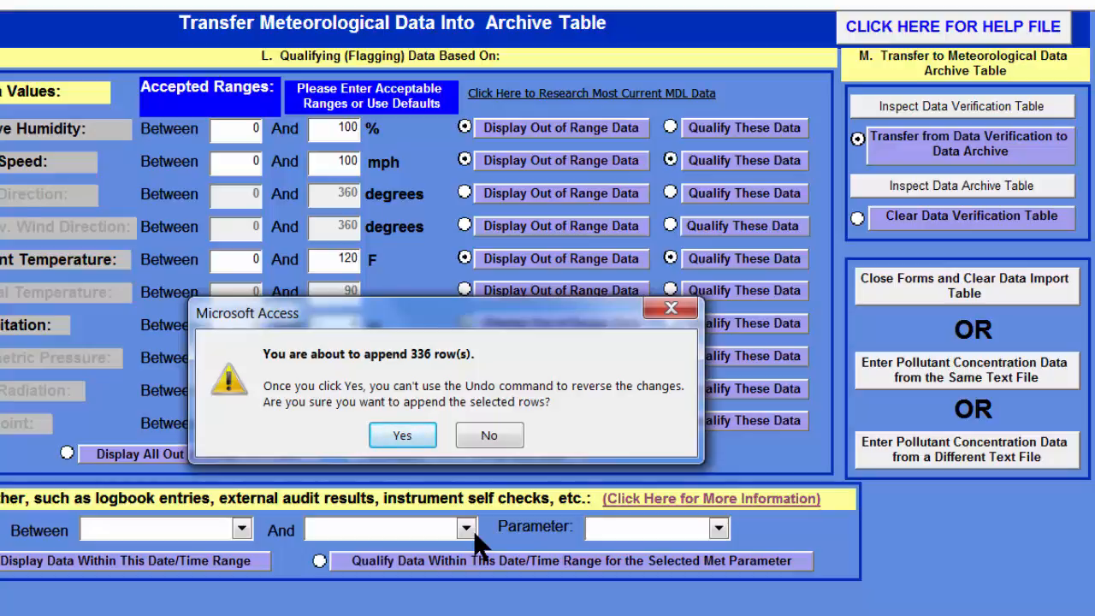
click(401, 432)
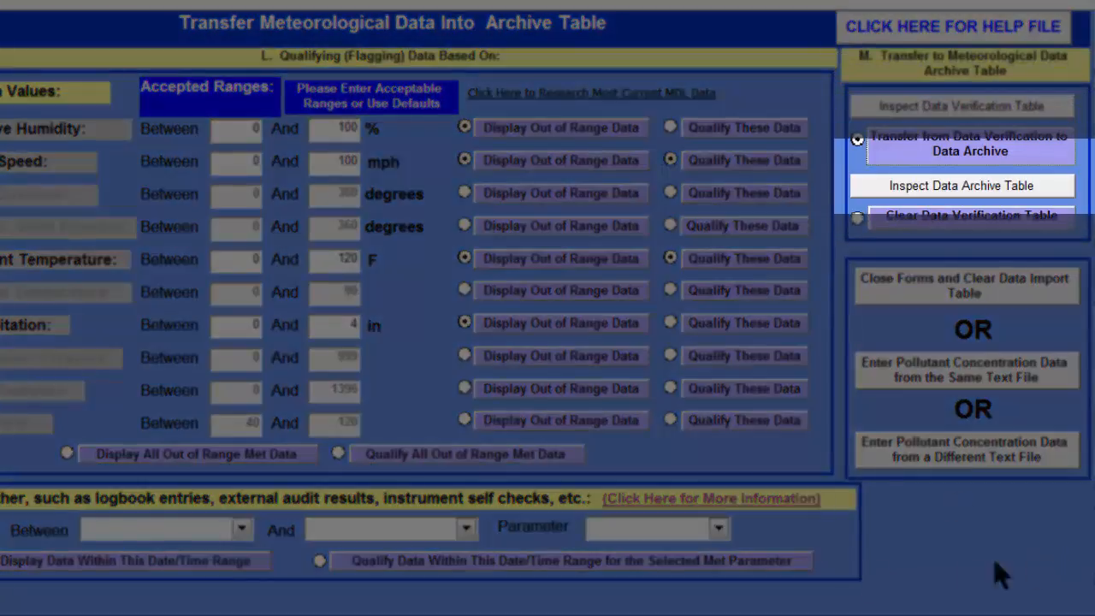
Step: Inspect the data archive table, reviewing the transferred meteorological records from the first to the last
click(959, 188)
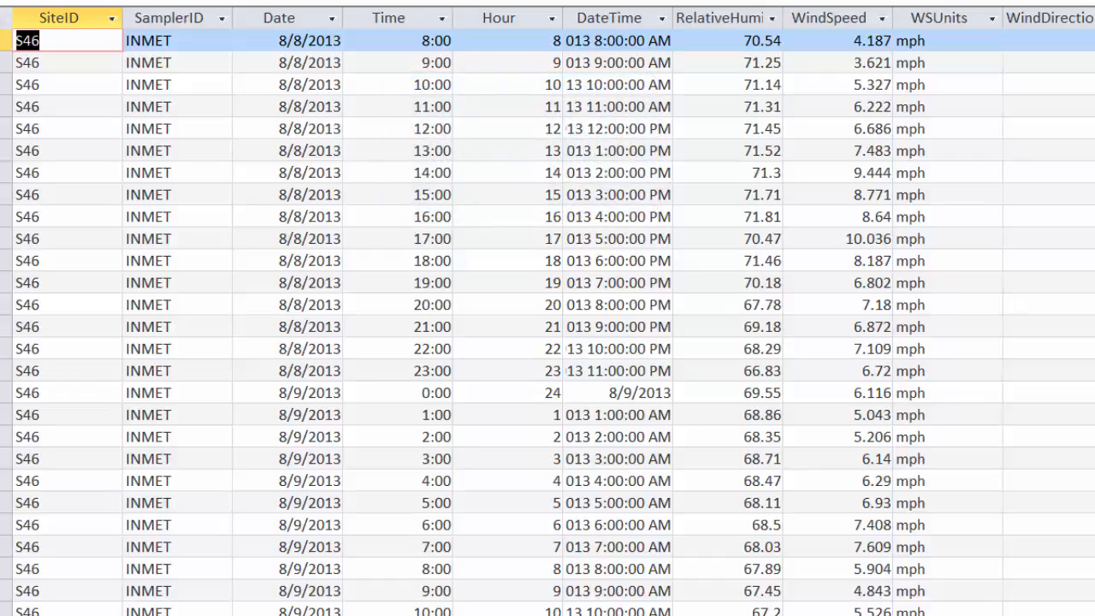
scroll(547, 325, down, 20)
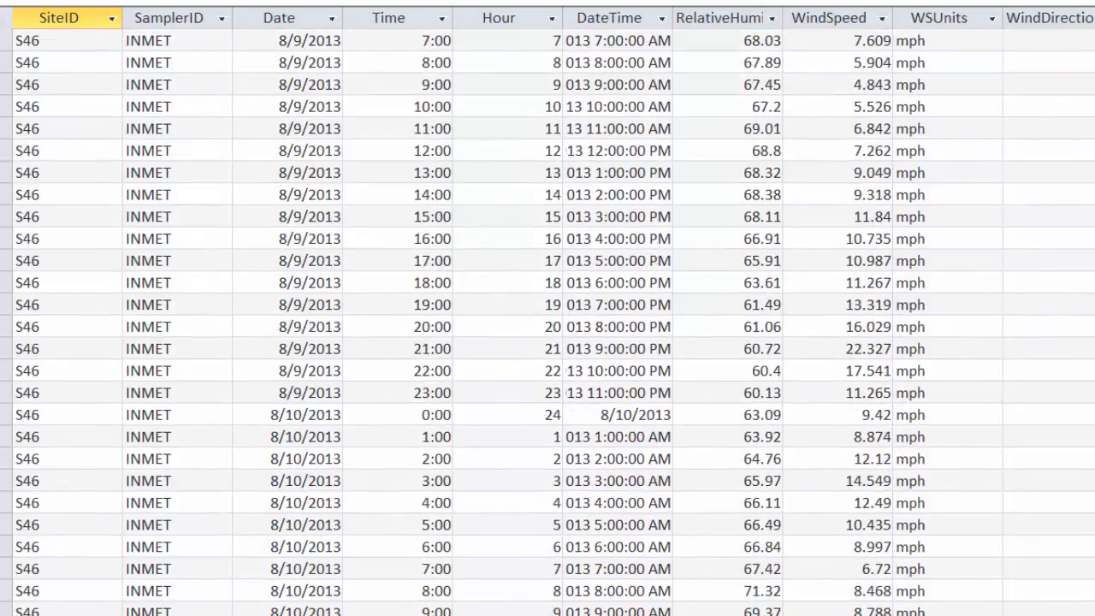
scroll(548, 325, down, 20)
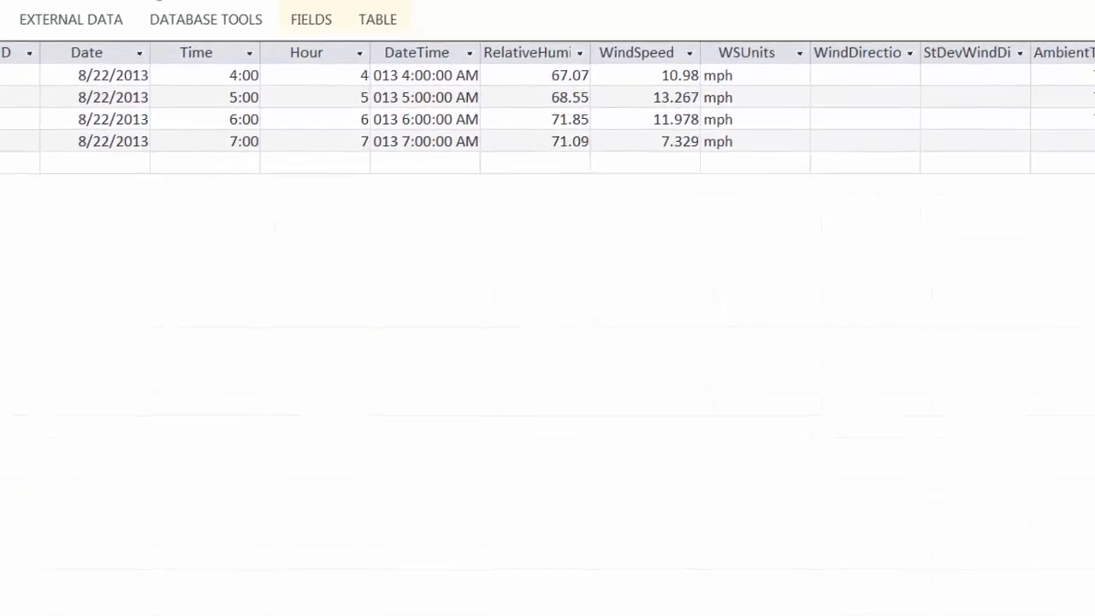
scroll(548, 325, up, 20)
scroll(547, 325, up, 20)
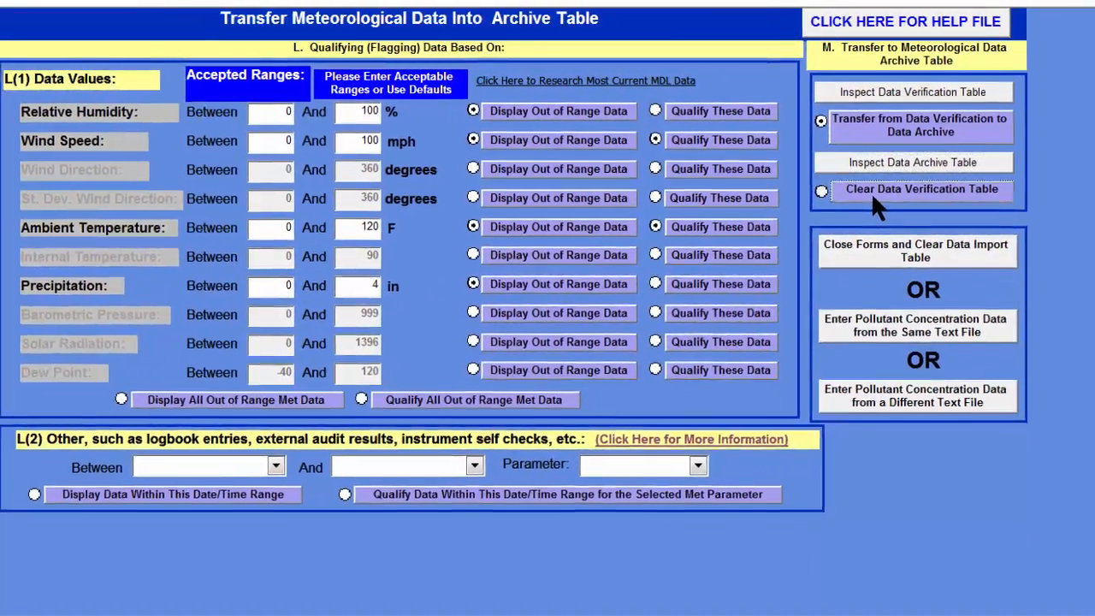
Step: Clear the data verification table, accepting the delete query and the deletion of its records
click(851, 202)
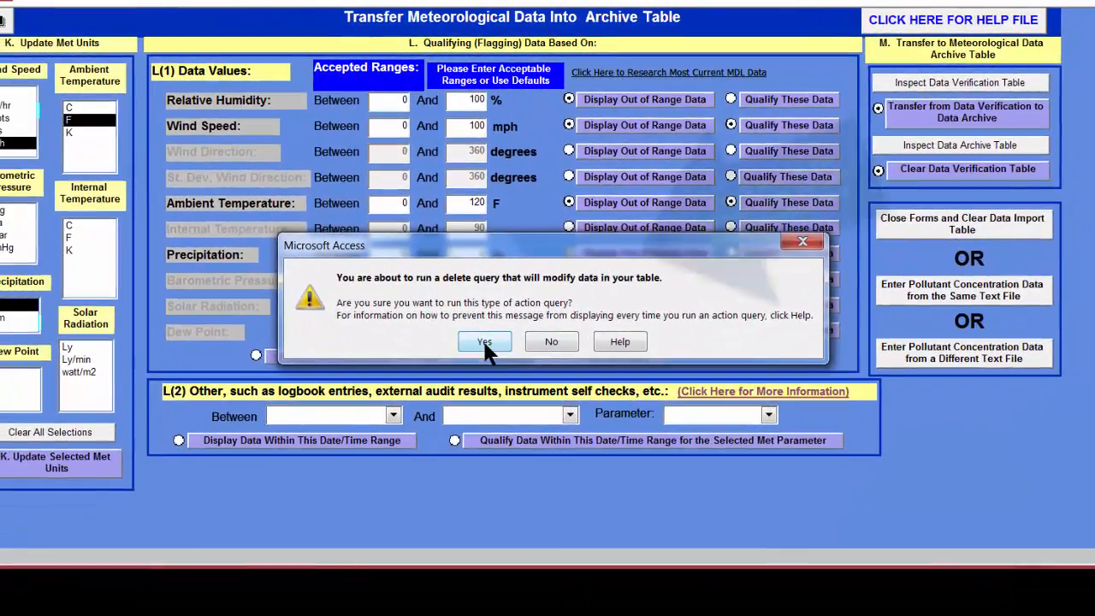
click(484, 342)
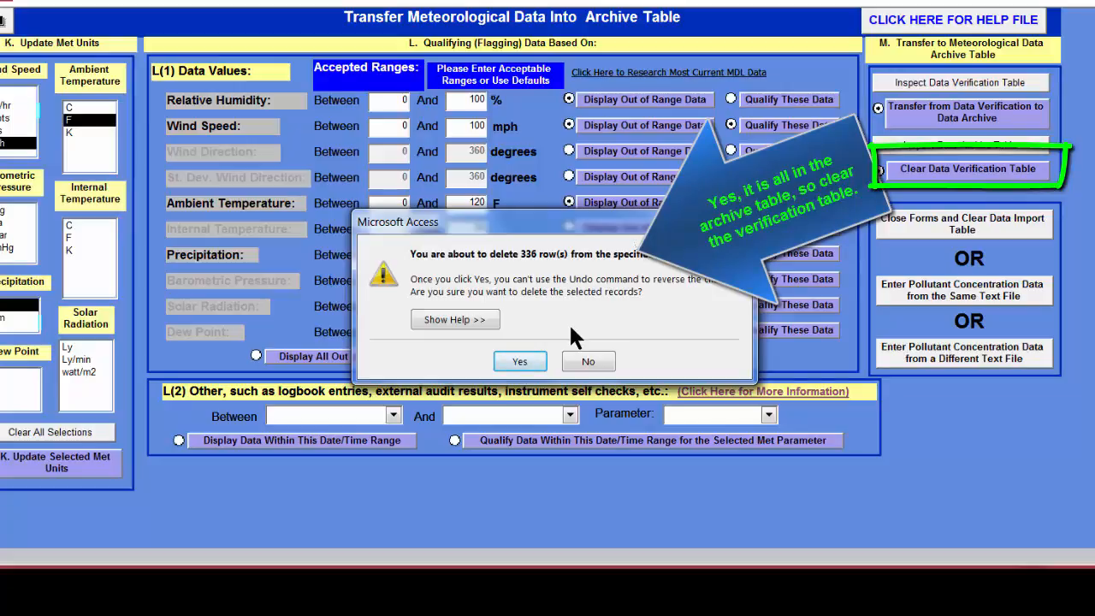
click(519, 362)
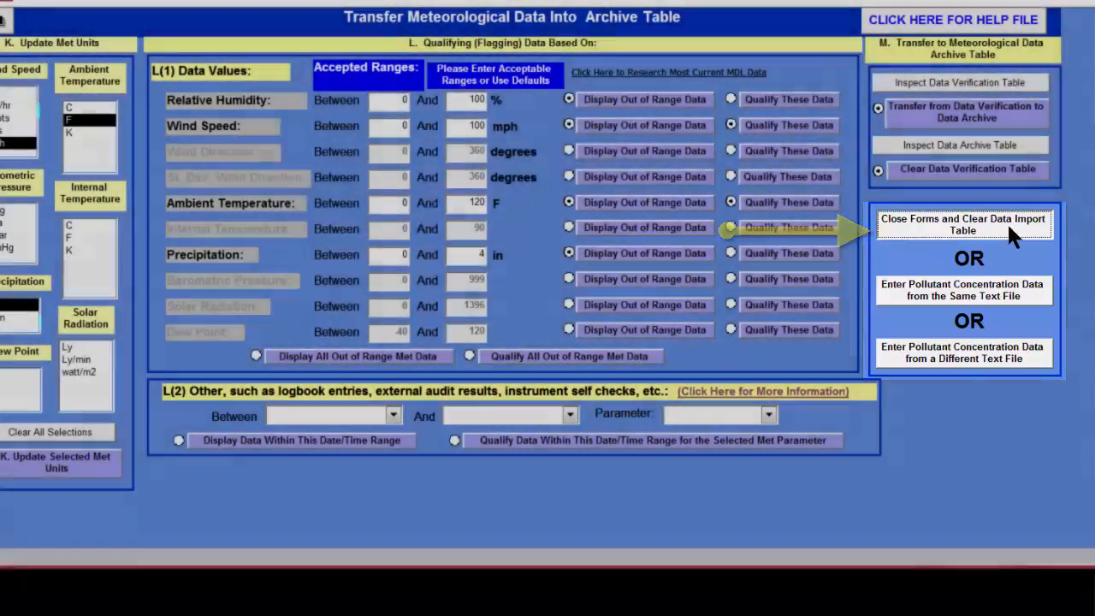
Step: Start closing the forms and clearing the data import table
click(1010, 237)
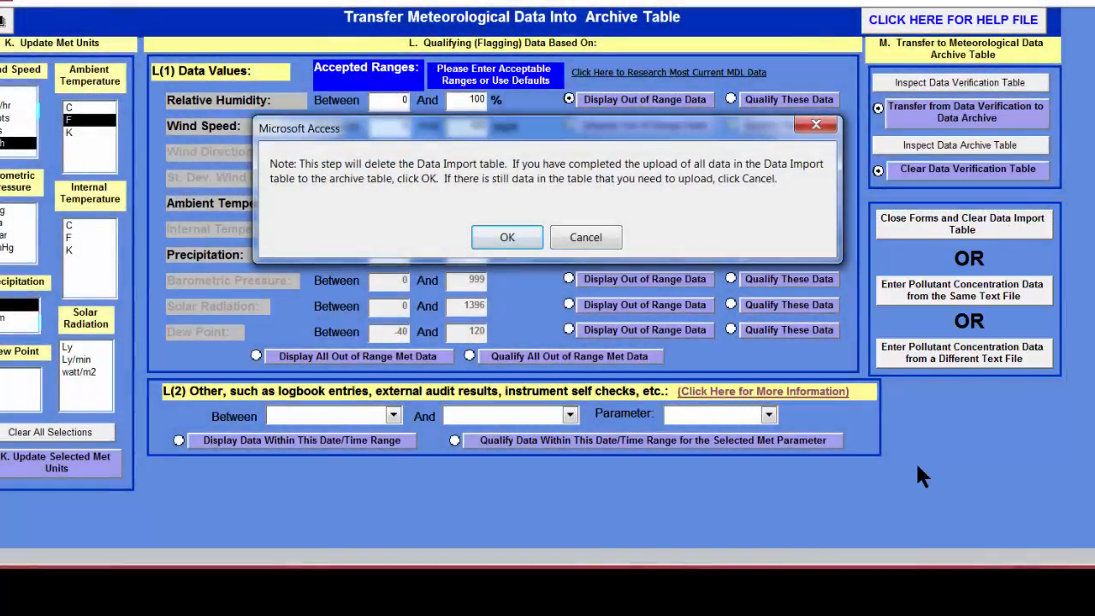